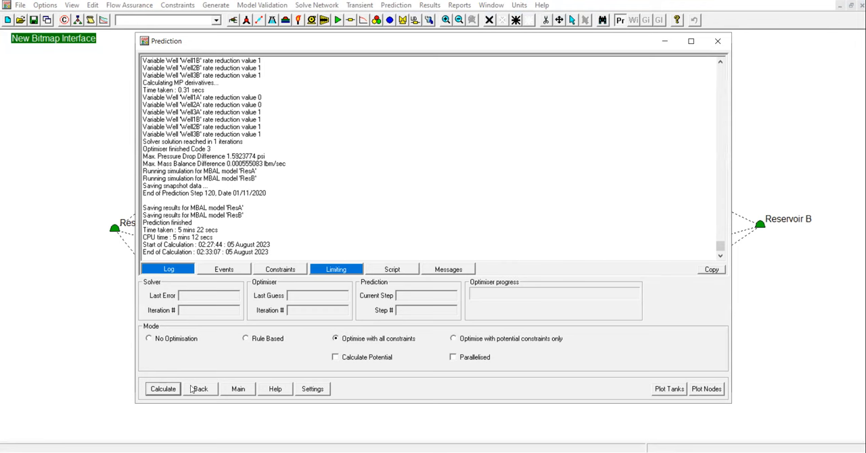
Close the prediction log, open the node prediction results selection, and include the Well equipment type alongside Separator.
left_click(241, 392)
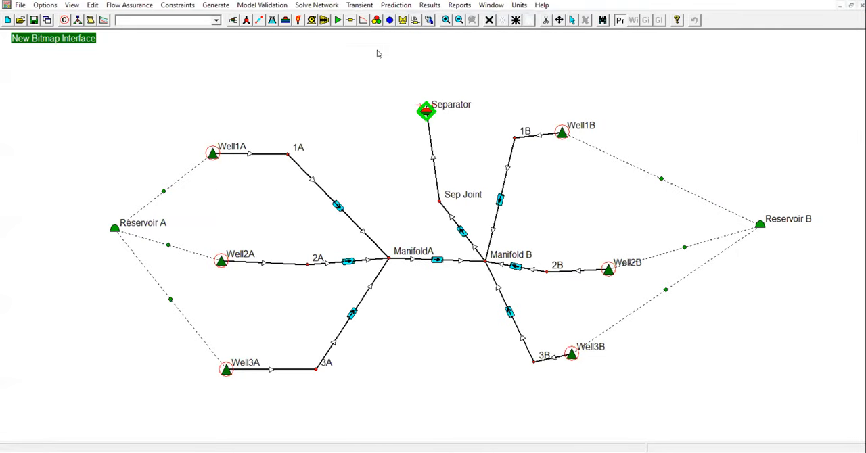
left_click(397, 5)
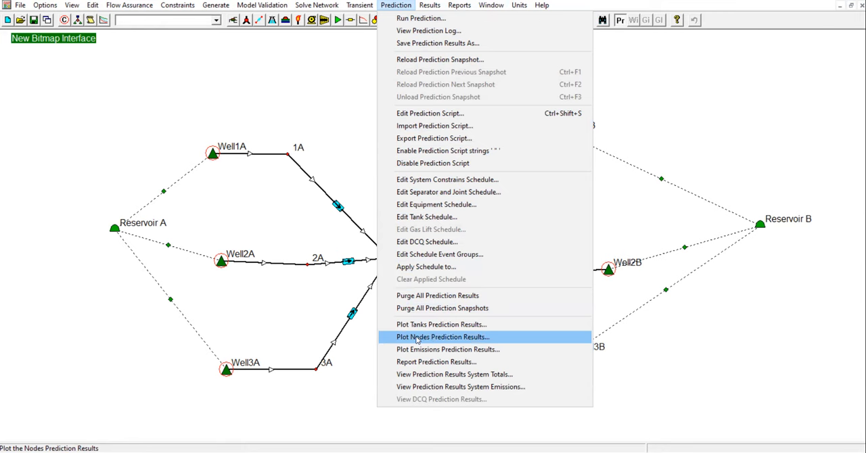
left_click(443, 337)
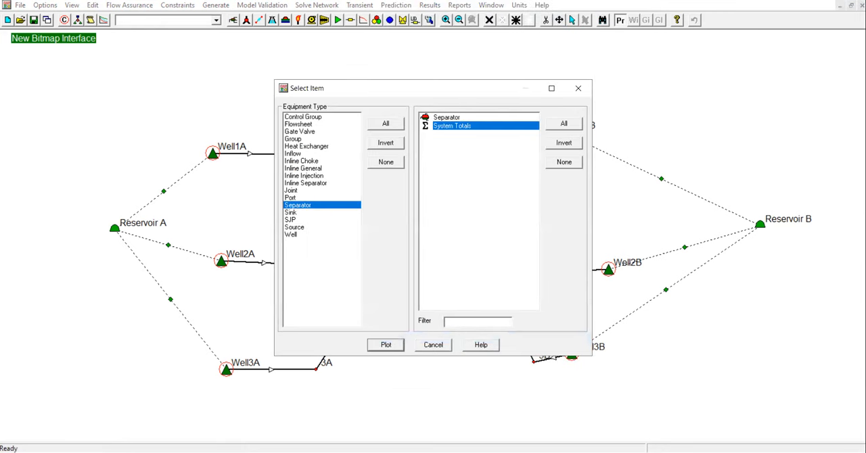
left_click(311, 236)
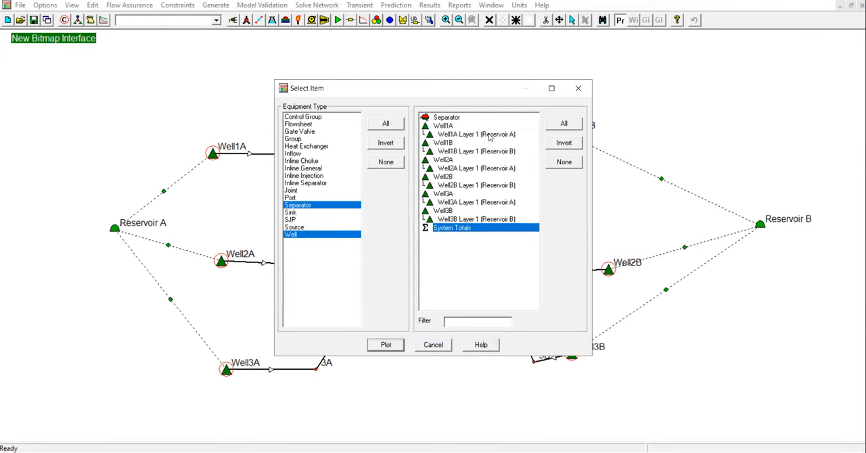
Select the Layer 1 streams of Well1A, Well1B, Well2A, Well2B, Well3A and Well3B, keep System Totals selected, and plot them.
left_click(483, 136)
left_click(483, 151)
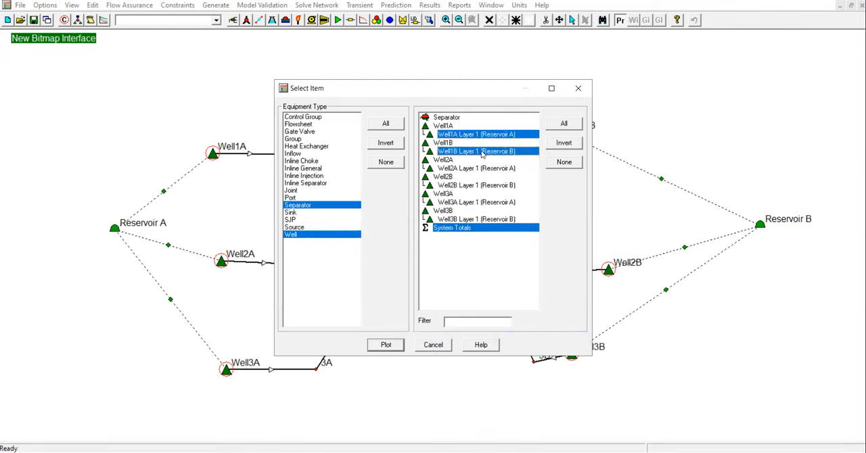
left_click(481, 169)
left_click(479, 186)
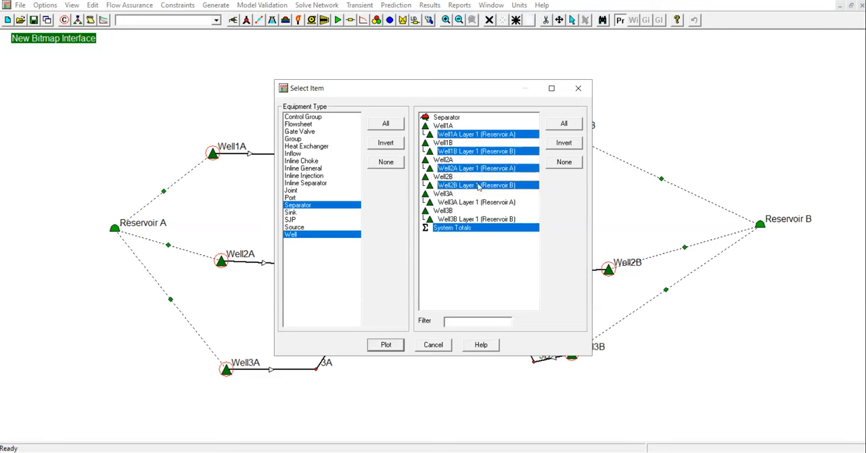
left_click(482, 203)
left_click(481, 220)
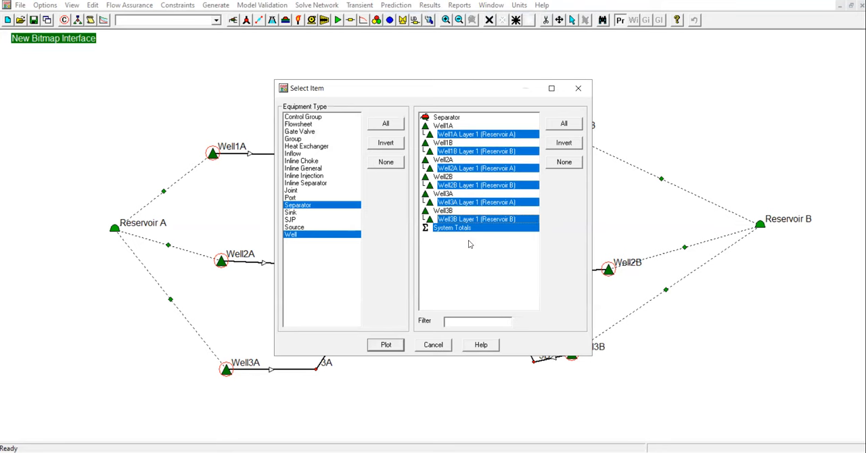
left_click(382, 345)
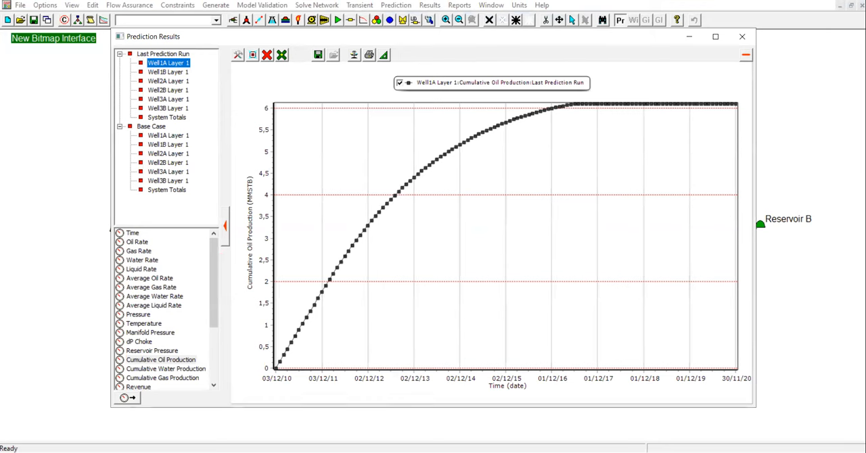
Clear the cumulative oil production curve and plot the Base Case Oil Rate of Well1A Layer 1.
left_click(172, 137)
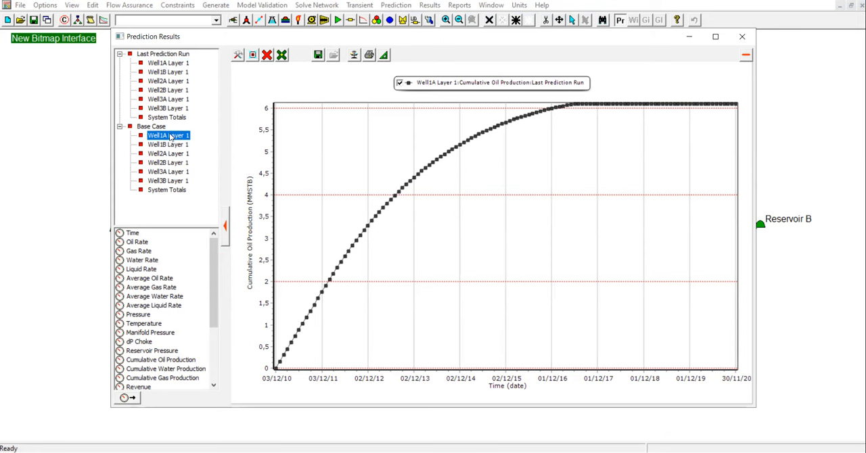
left_click(267, 55)
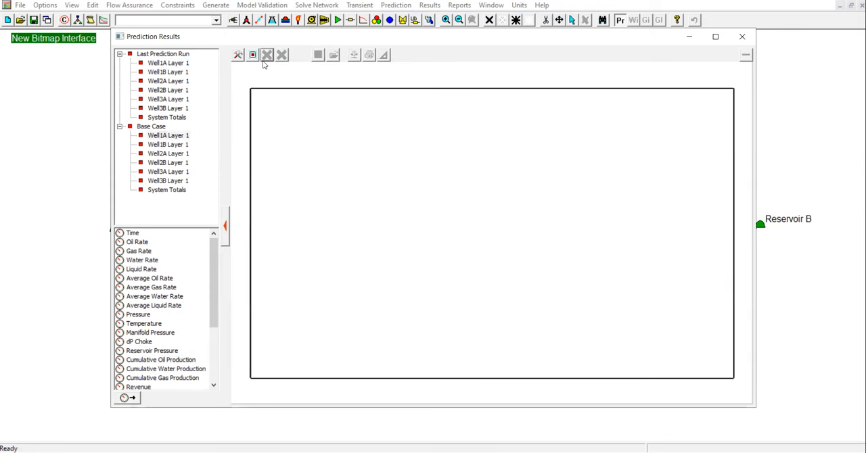
left_click(178, 139)
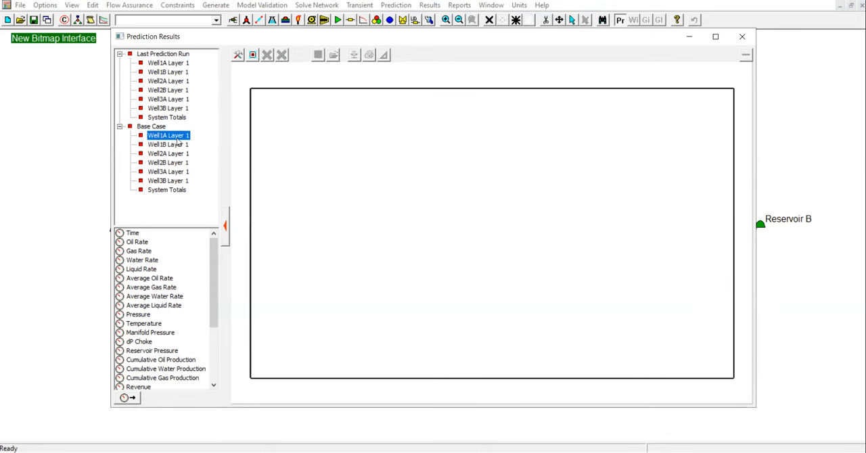
double_click(138, 242)
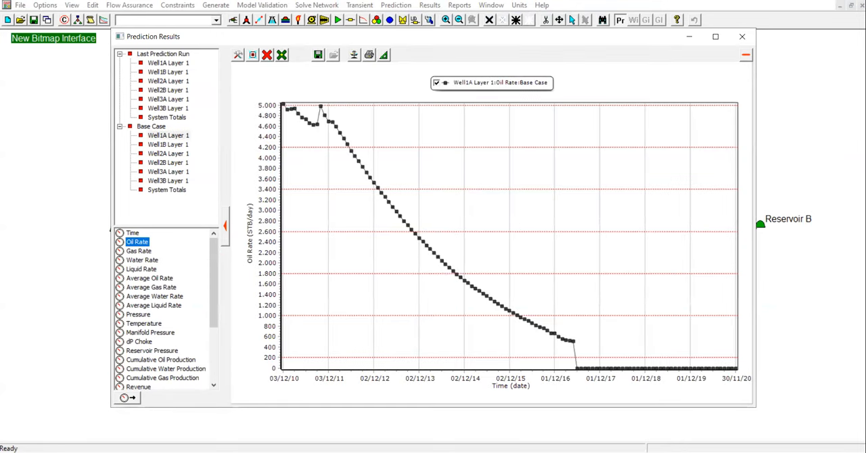
Add the Base Case Oil Rate curves of Well1B, Well2A, Well2B, Well3A and Well3B Layer 1 to the plot one by one.
left_click(183, 144)
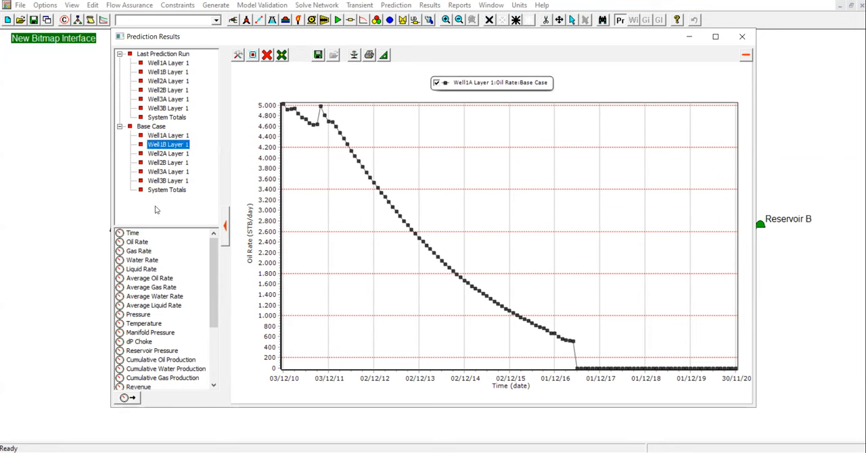
double_click(137, 241)
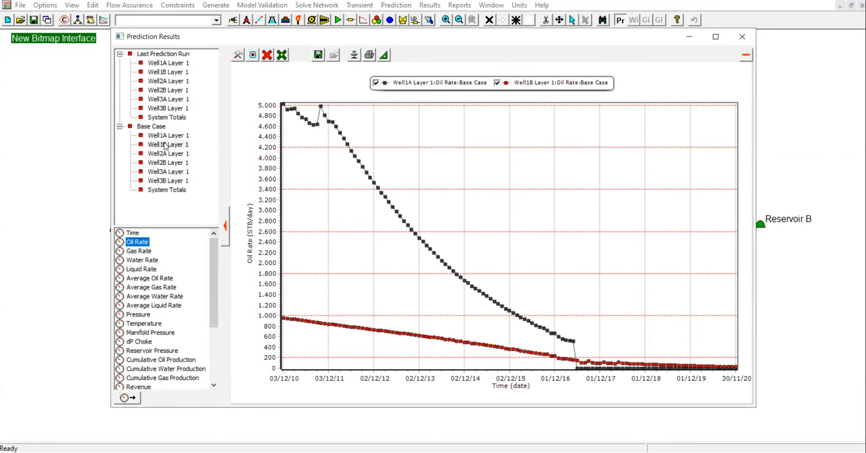
left_click(168, 154)
left_click(138, 242)
double_click(139, 243)
left_click(168, 163)
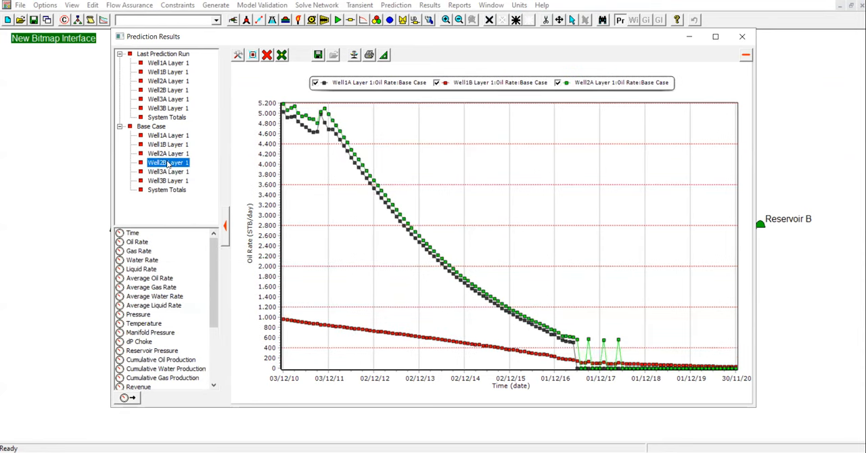
double_click(140, 243)
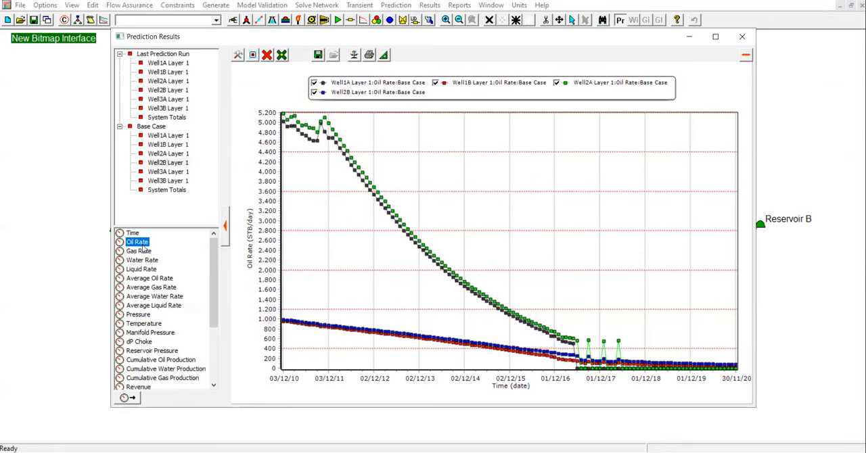
left_click(167, 172)
double_click(141, 243)
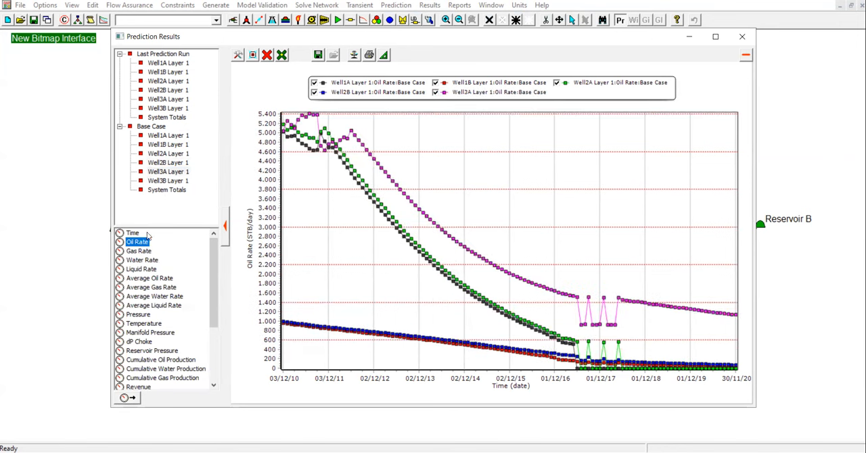
left_click(168, 180)
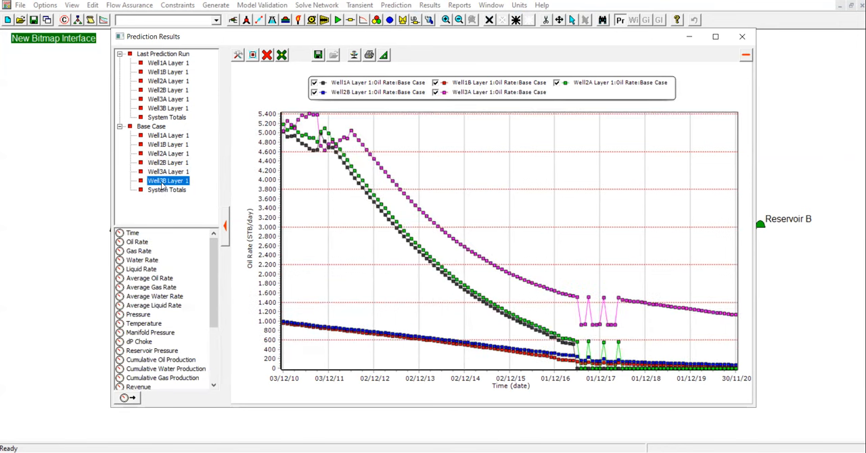
double_click(141, 244)
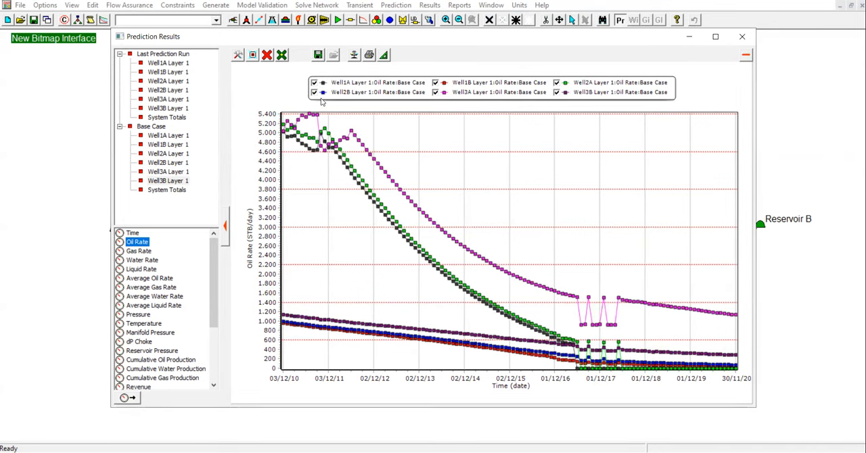
Remove all curves from the plot and plot only the Base Case Oil Rate of Well1A Layer 1.
left_click(267, 57)
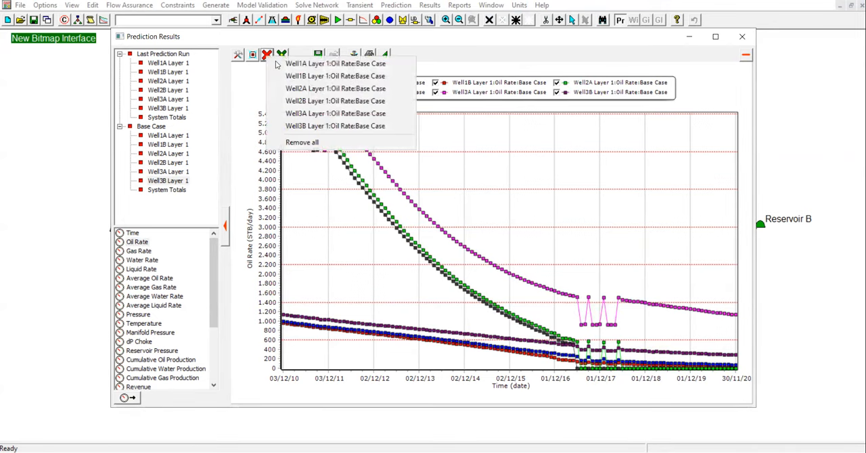
left_click(320, 141)
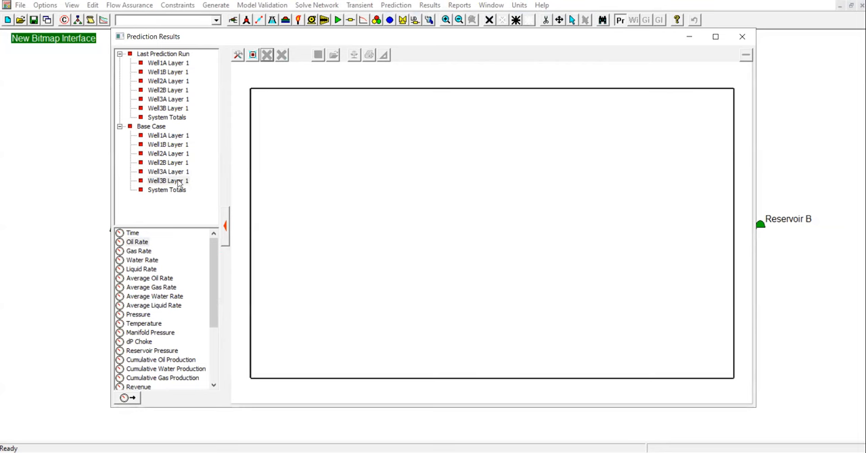
left_click(183, 138)
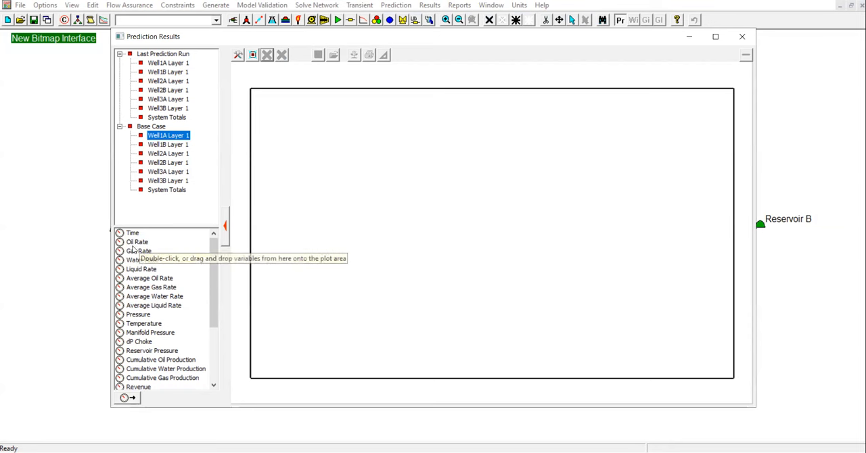
double_click(135, 245)
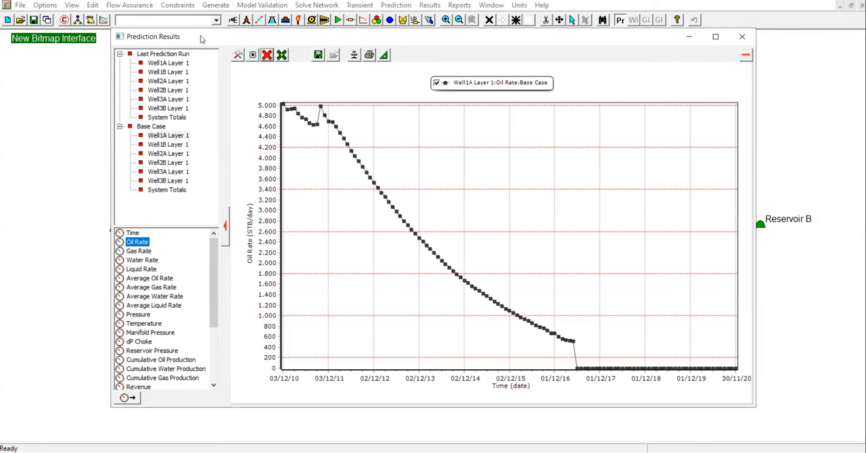
Enlarge the results window and add the Base Case Oil Rate for Layer 1 of all six wells through one multiple-stream selection.
left_click_drag(201, 37, 151, 18)
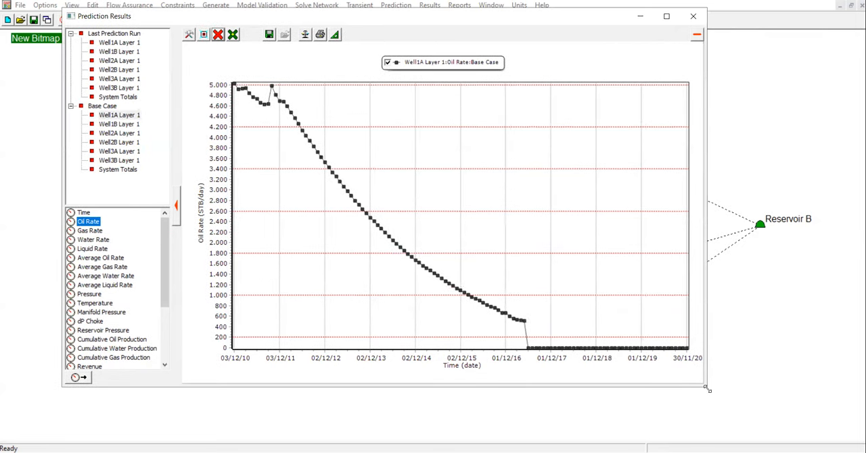
left_click_drag(708, 389, 791, 442)
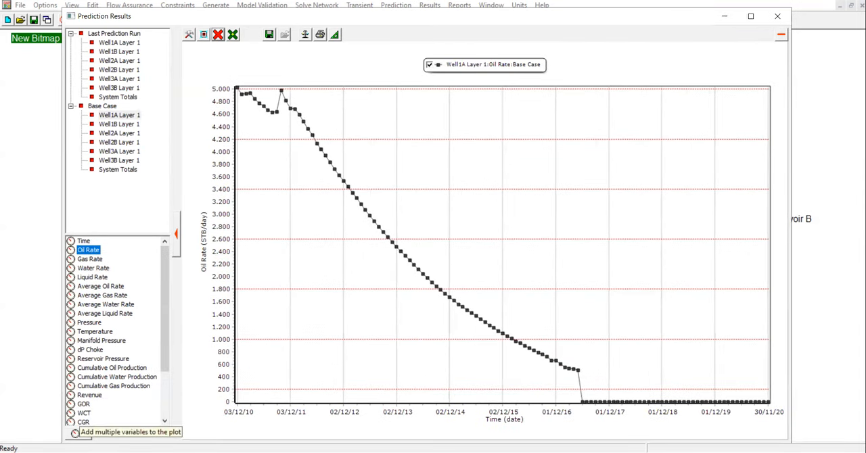
left_click(76, 433)
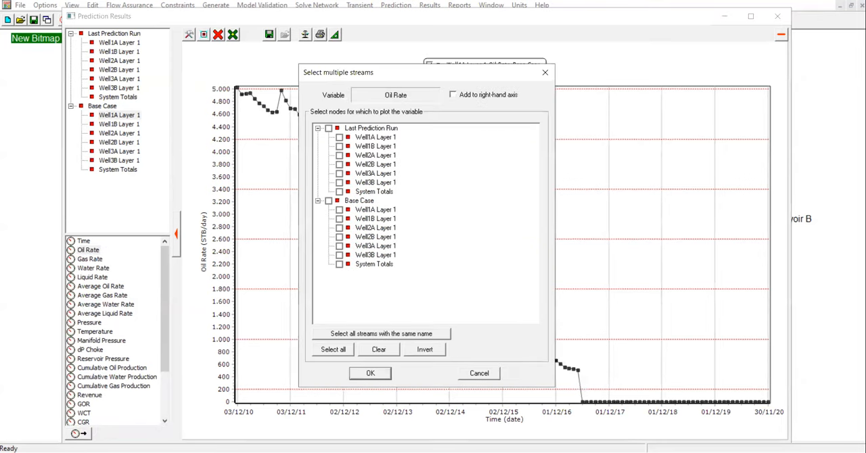
left_click_drag(379, 77, 613, 102)
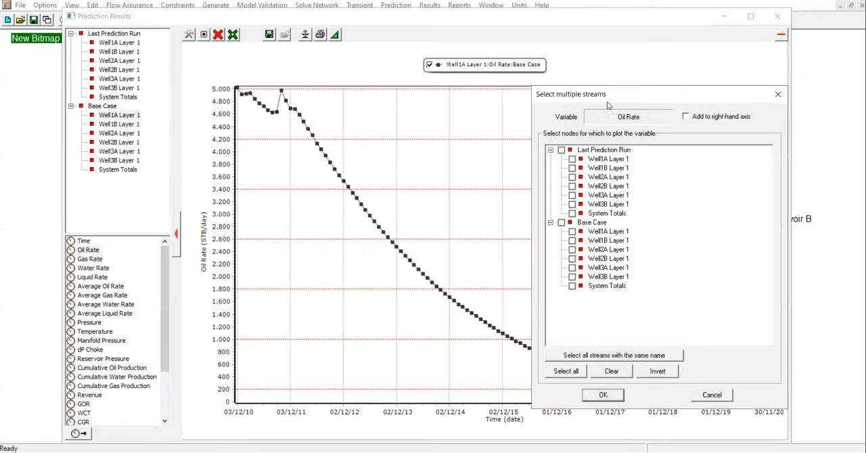
left_click(572, 231)
left_click(572, 240)
left_click(571, 250)
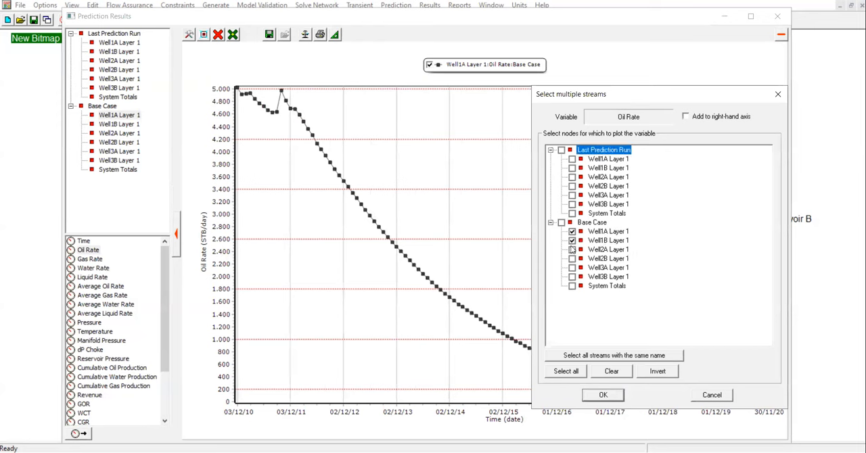
left_click(572, 259)
left_click(572, 267)
left_click(603, 396)
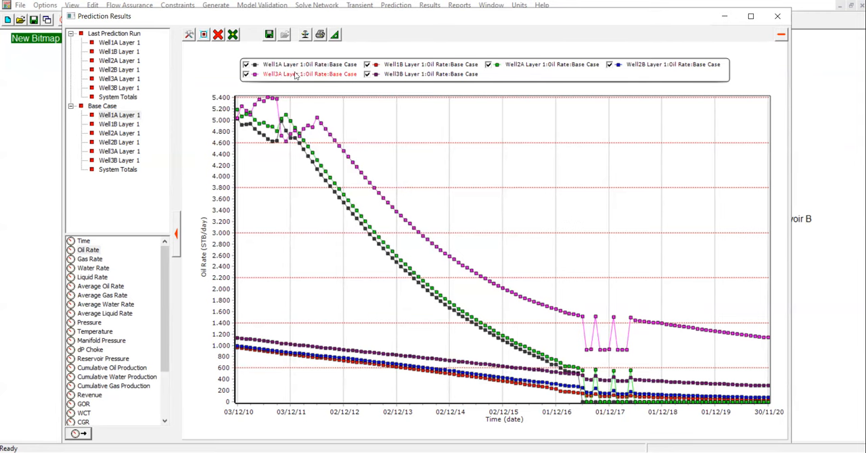
Hide the Well3A, Well1B, Well3B and Well2B oil rate curves, keeping only Well1A and Well2A displayed.
left_click(246, 73)
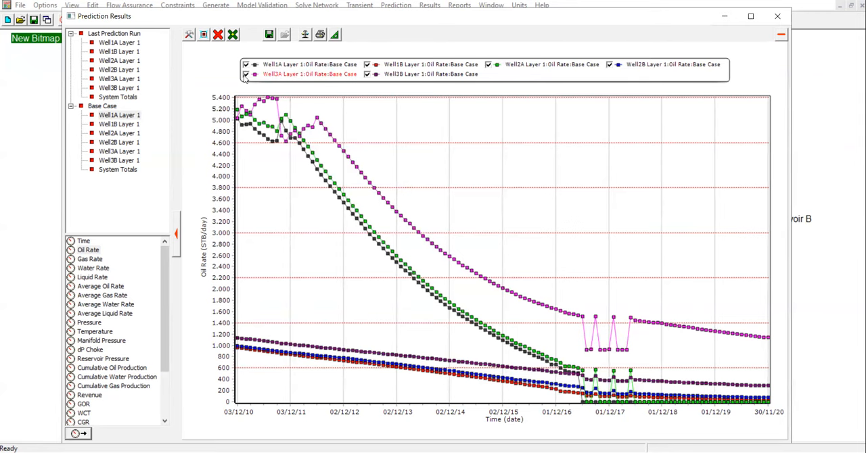
left_click(367, 64)
left_click(367, 73)
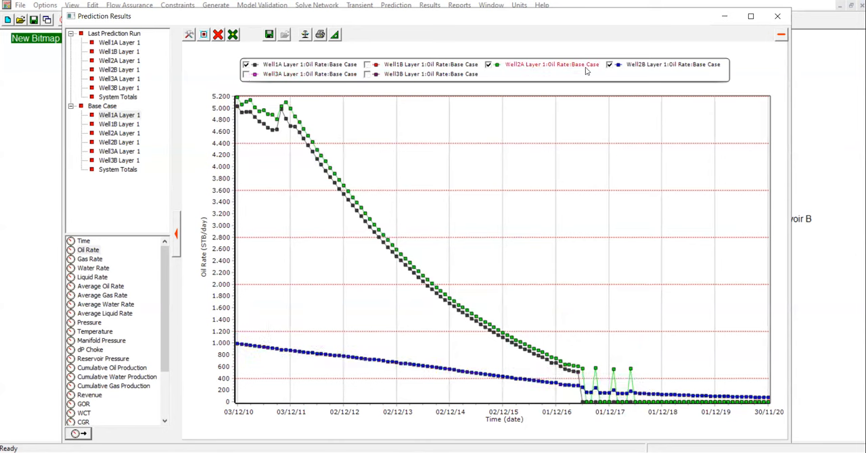
left_click(609, 65)
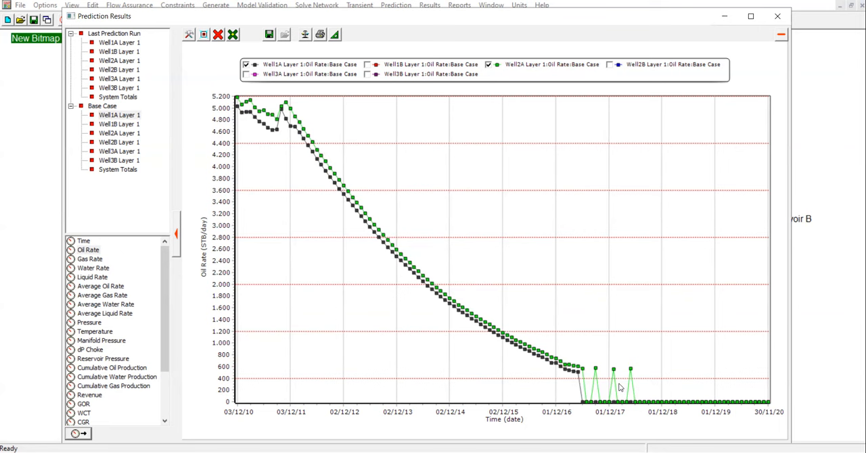
Isolate the Well1B oil rate curve by hiding Well1A and Well2A, and restore both beside it for comparison.
left_click(245, 65)
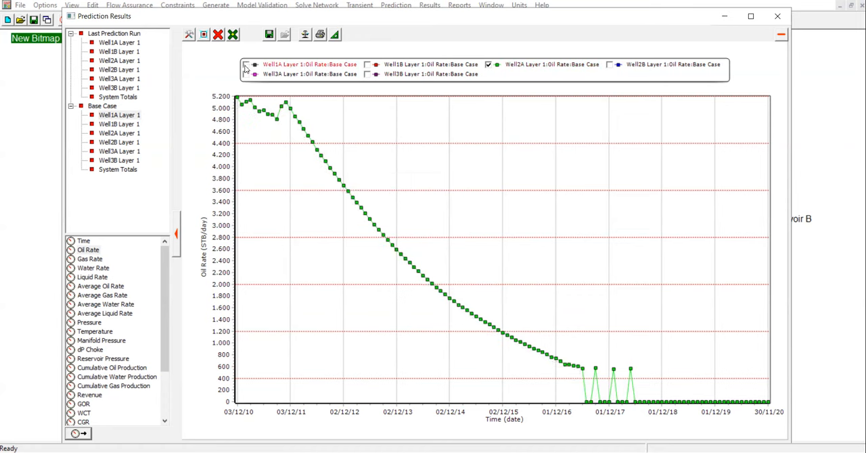
left_click(488, 65)
left_click(367, 64)
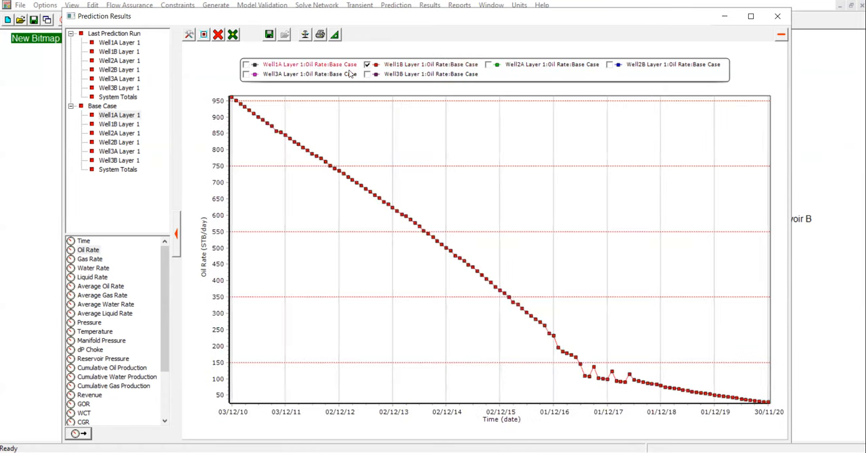
left_click(246, 65)
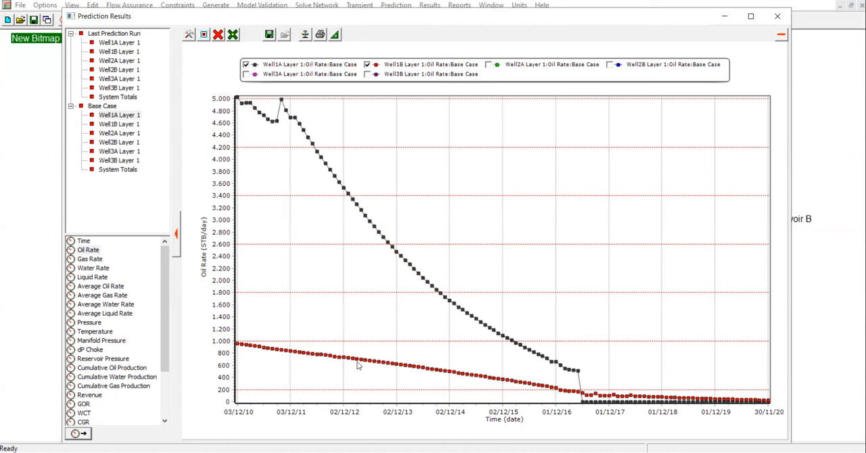
left_click(490, 65)
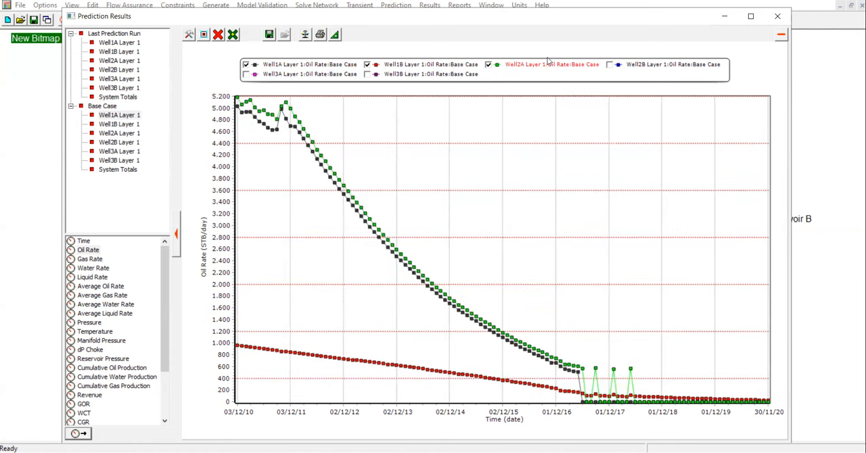
Compare the Well2A and Well2B oil rate curves with Well1A and Well1B hidden, and hide both of them.
left_click(246, 65)
left_click(366, 65)
left_click(610, 65)
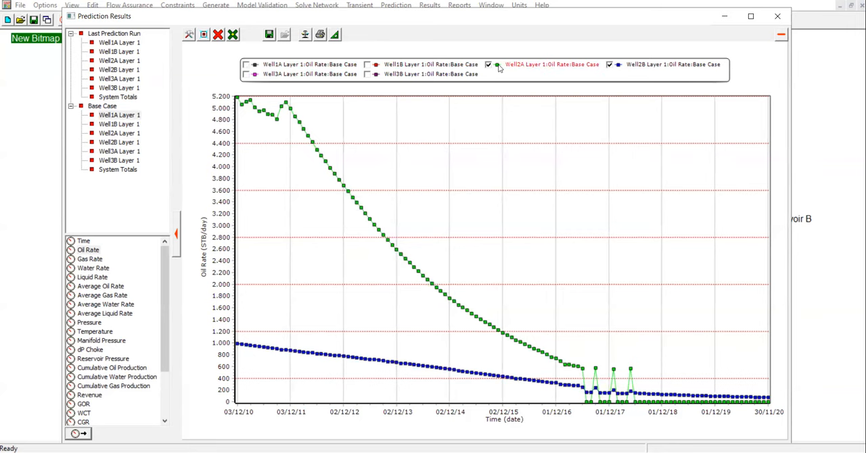
left_click(523, 66)
left_click(612, 66)
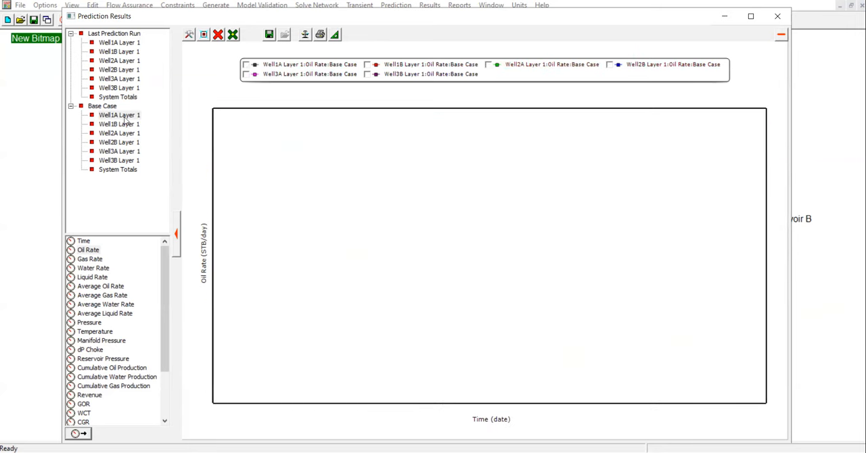
Clear all curves from the plot and plot only the Base Case Cumulative Oil Production of Well1A Layer 1.
left_click_drag(161, 261, 163, 285)
left_click(119, 322)
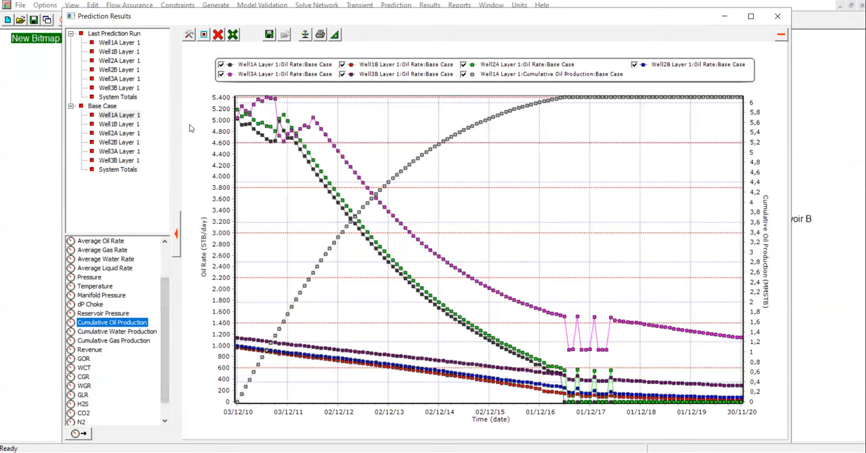
left_click(218, 35)
left_click(267, 138)
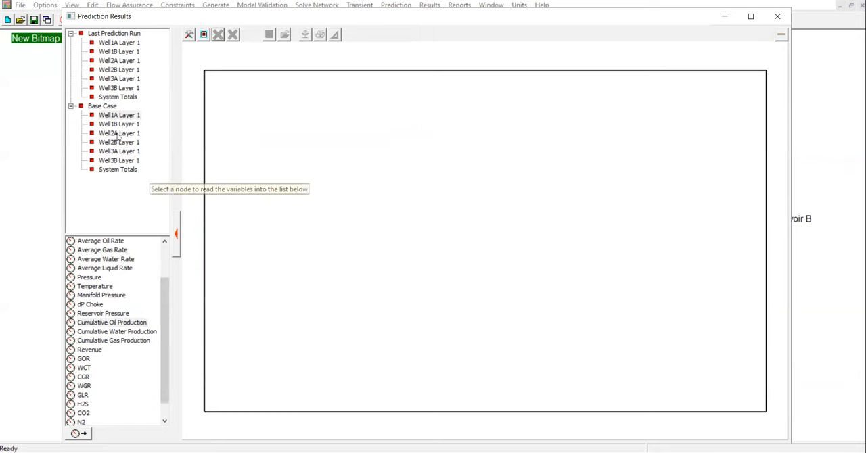
left_click(132, 118)
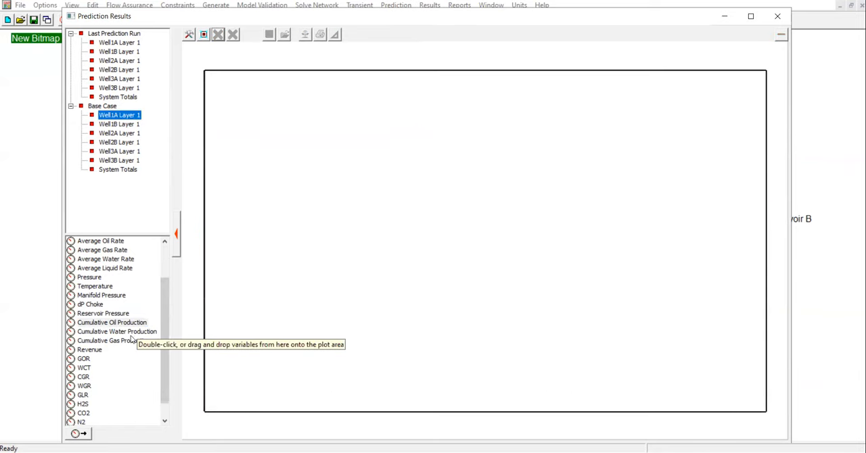
double_click(115, 324)
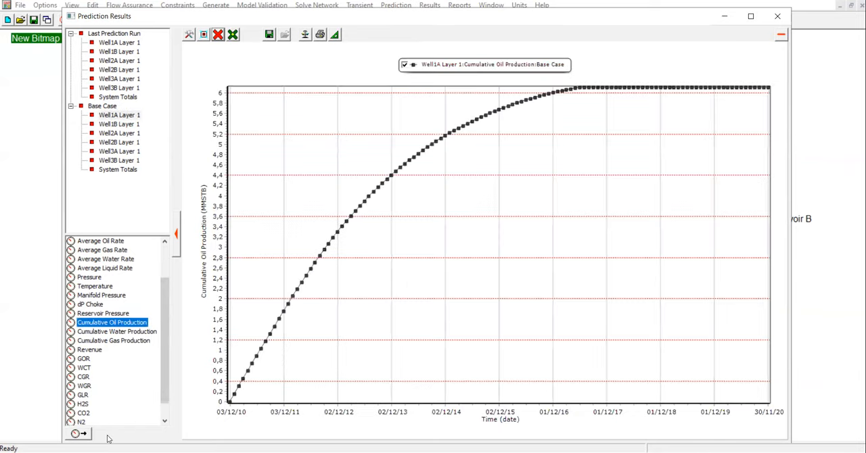
Add Base Case Cumulative Oil Production for all six wells through one multiple-stream selection, excluding System Totals, and inspect the curves' late-time values.
left_click(83, 436)
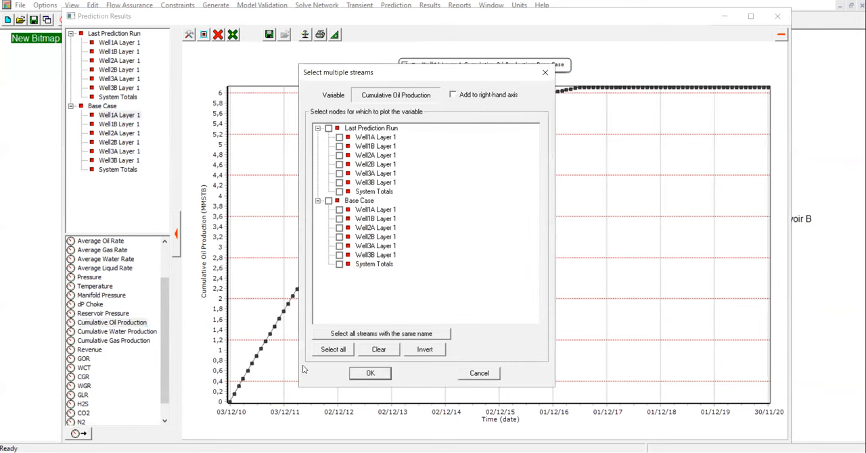
left_click(333, 349)
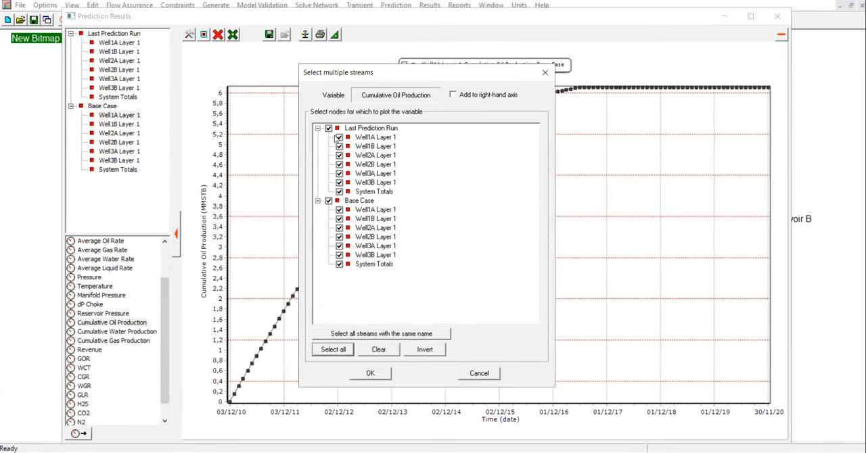
left_click(329, 129)
left_click(340, 264)
left_click(368, 374)
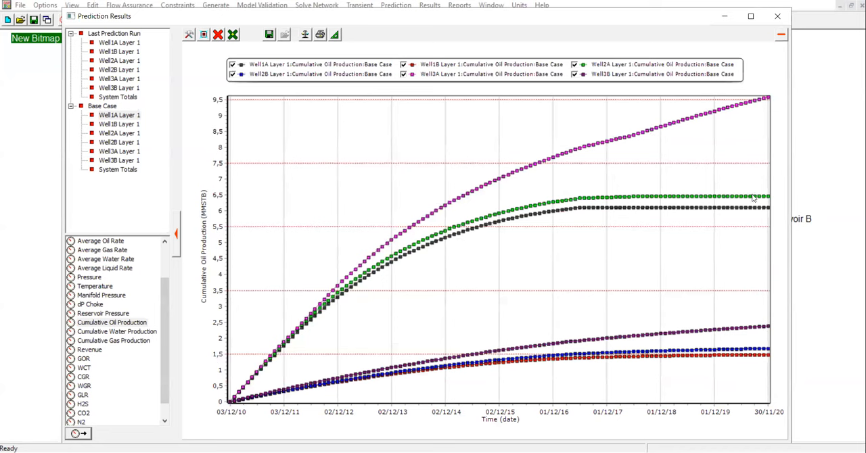
mouse_move(758, 199)
mouse_move(751, 329)
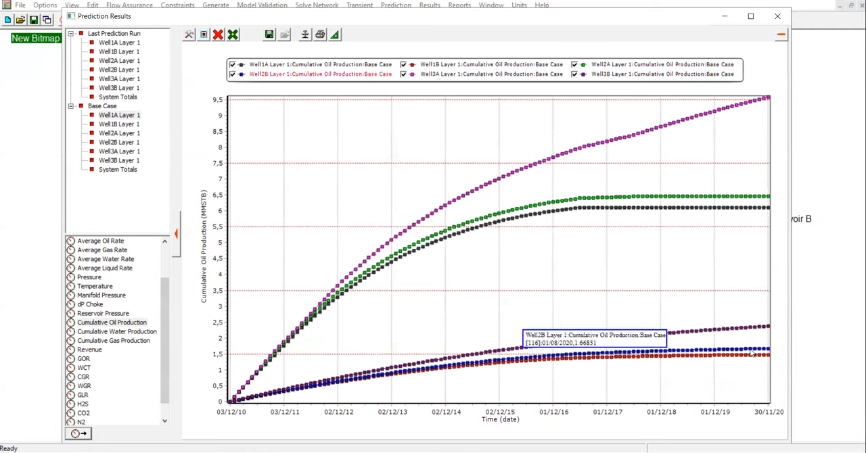
mouse_move(751, 358)
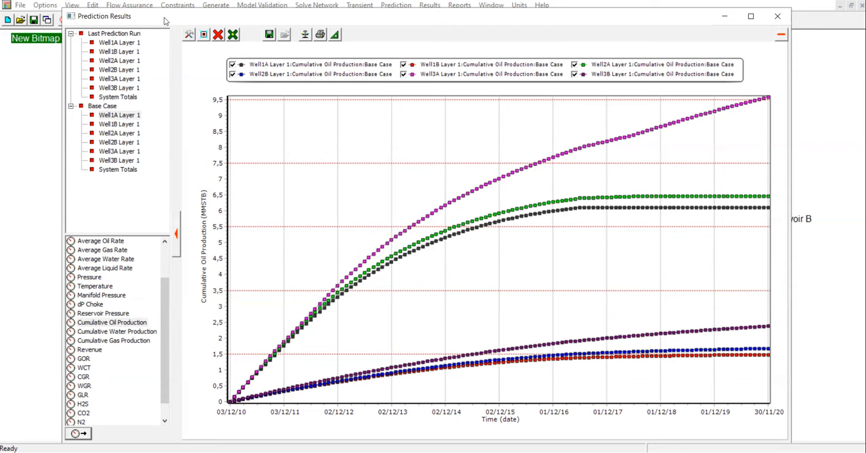
Remove all cumulative oil production curves from the plot and close the well prediction results.
left_click(218, 34)
left_click(276, 121)
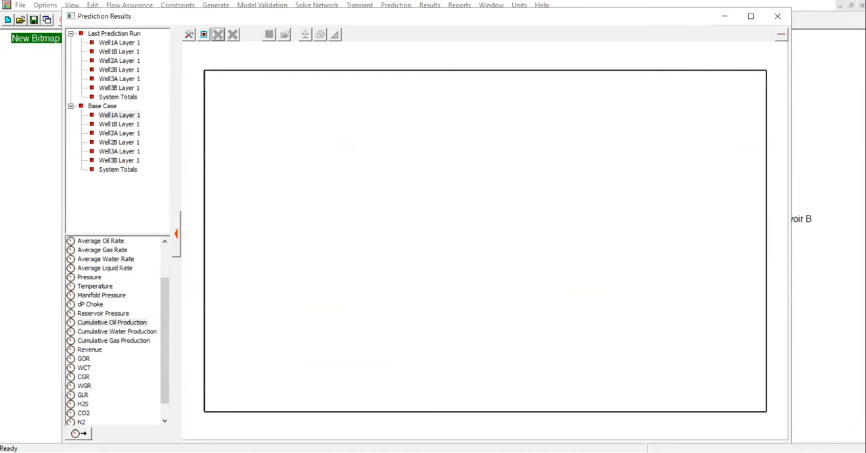
left_click(778, 16)
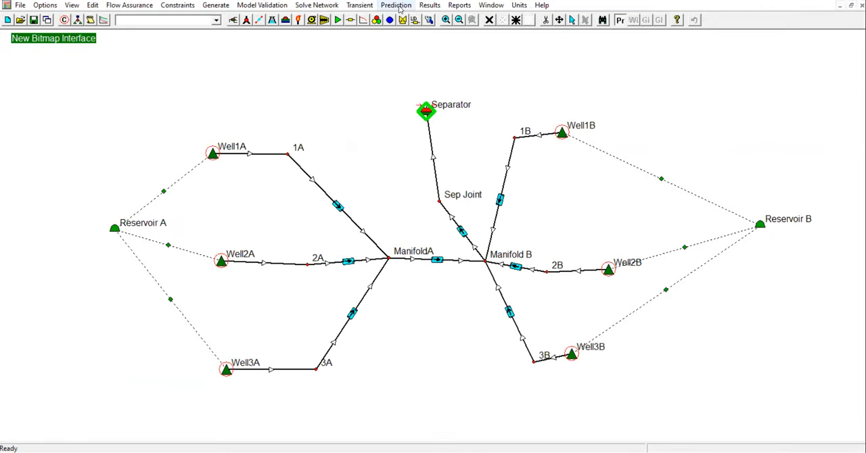
Open the tank prediction results plot for Reservoir A and Reservoir B.
left_click(398, 6)
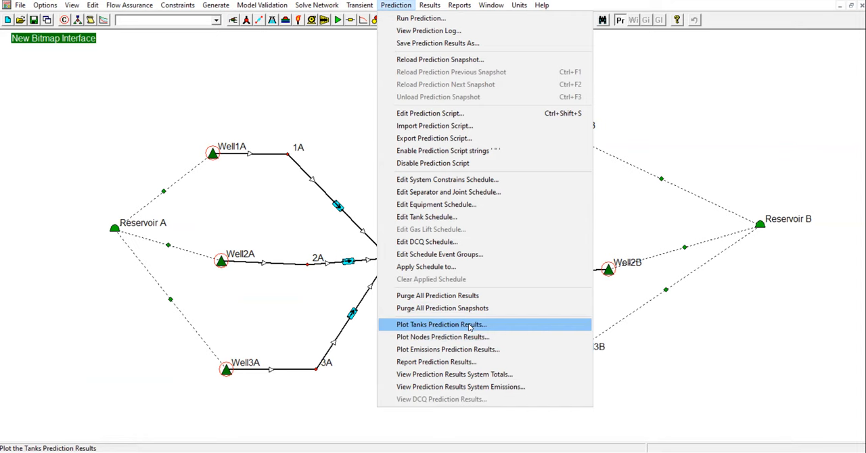
left_click(469, 328)
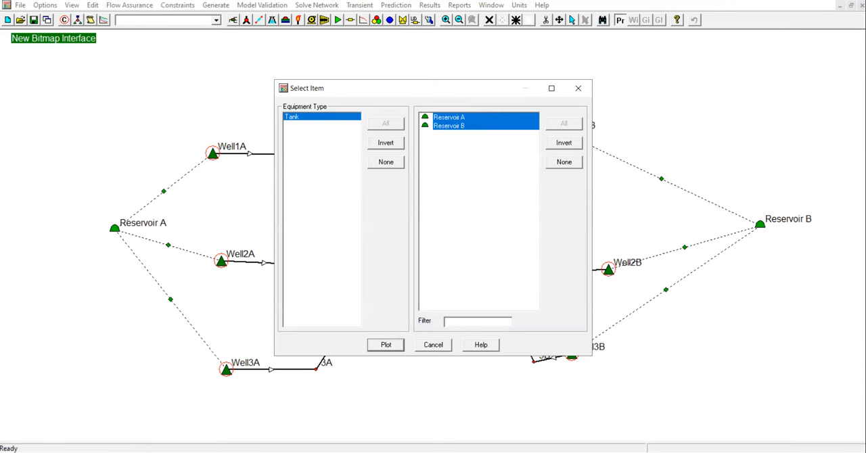
left_click(397, 345)
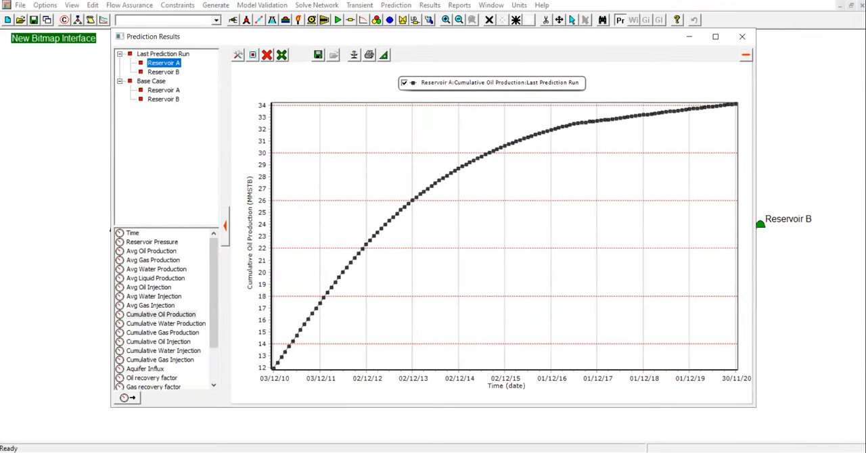
Replace the Last Prediction Run curve with the Base Case Reservoir Pressure curves of Reservoir A and Reservoir B.
left_click(164, 90)
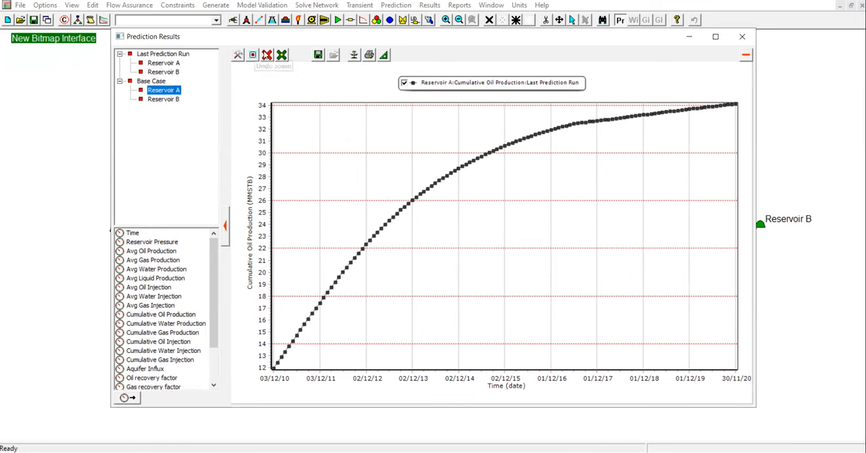
left_click(267, 55)
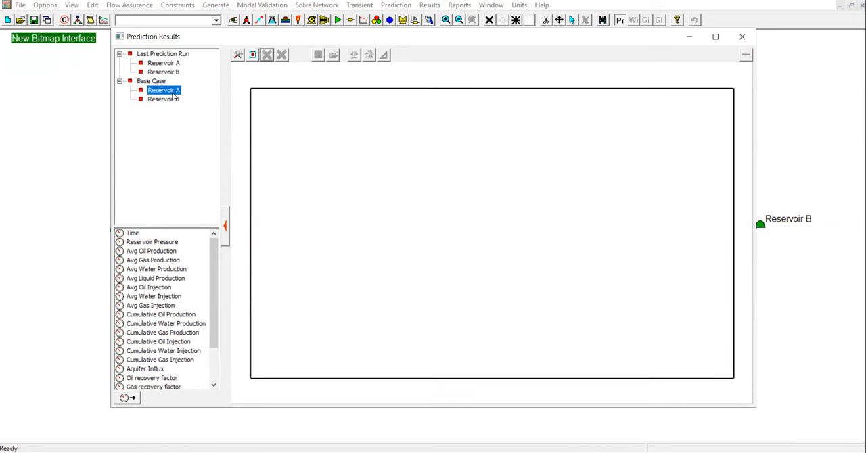
left_click(169, 242)
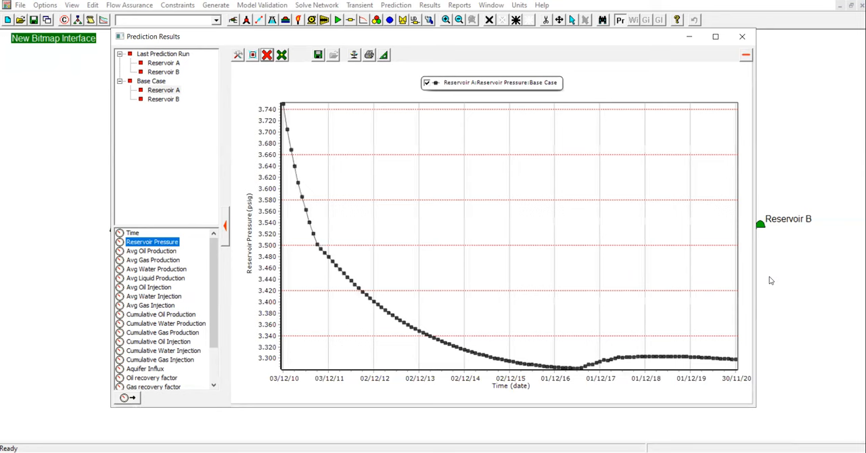
left_click(166, 100)
double_click(167, 243)
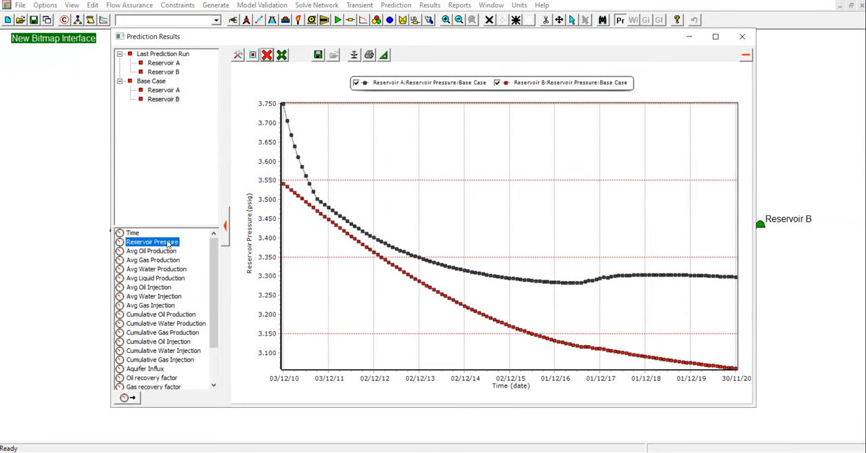